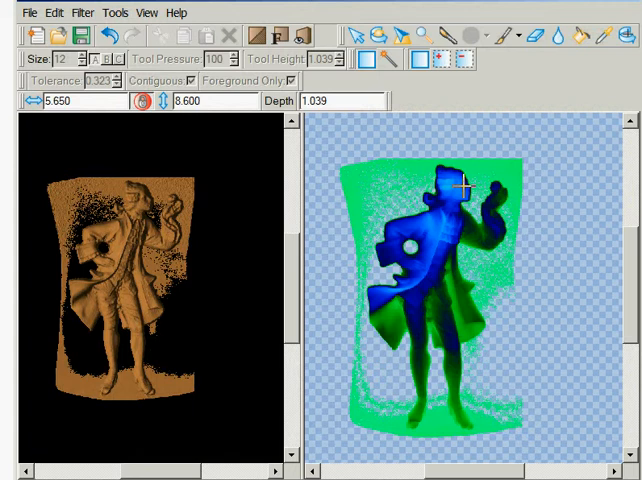
- Select the figure's blue region with the Magic Wand, test-erase a spot on the head and undo it
click(390, 60)
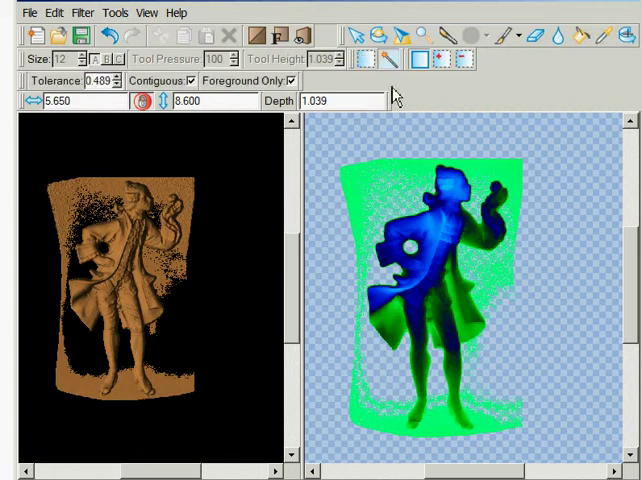
click(463, 197)
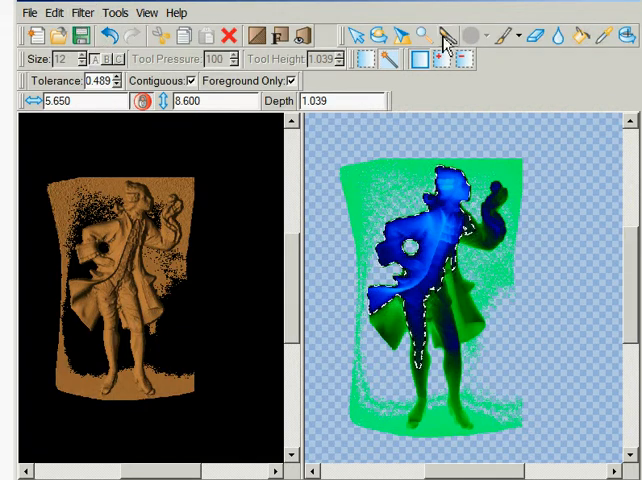
click(537, 38)
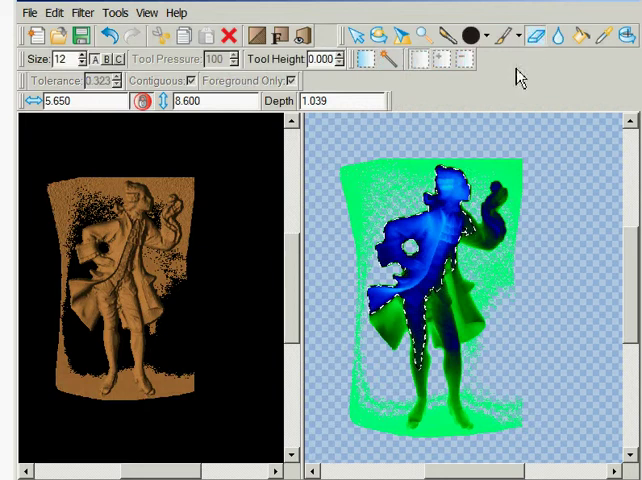
click(456, 195)
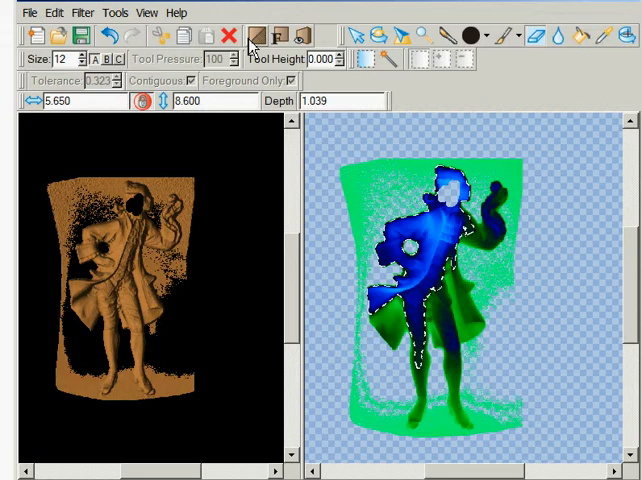
click(57, 13)
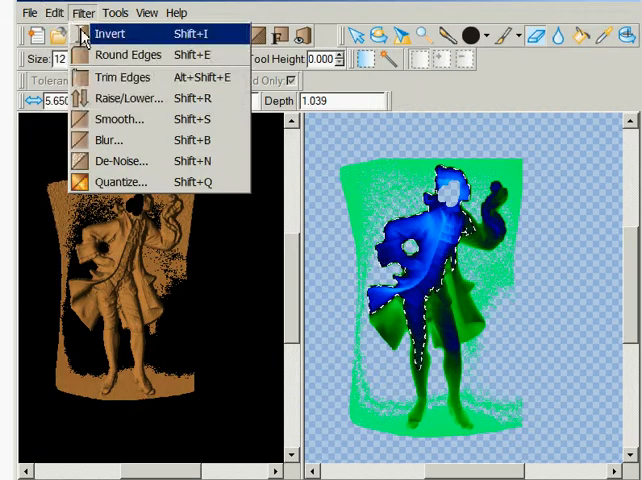
click(82, 33)
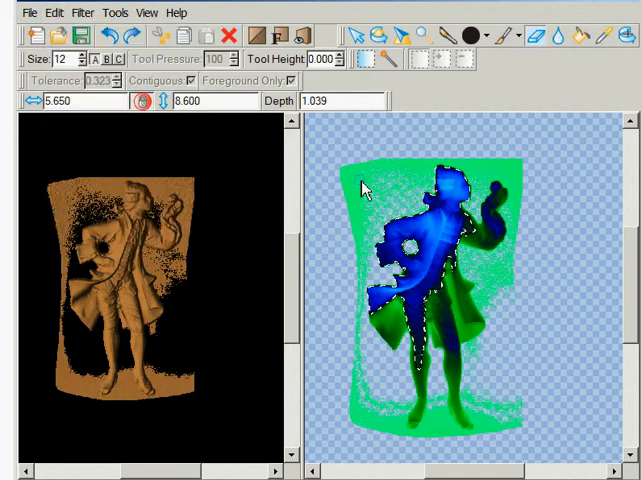
- Select the green background with the Magic Wand and erase a patch of it near the figure's head
click(392, 60)
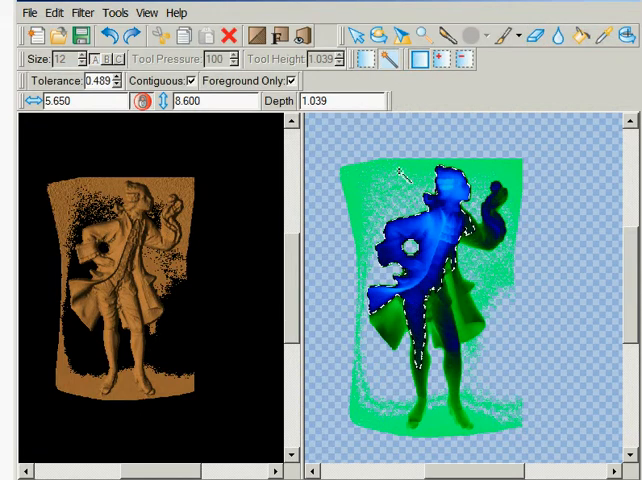
click(428, 170)
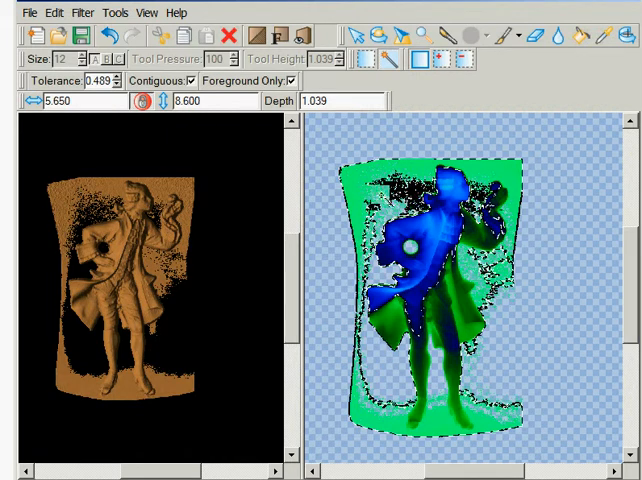
click(533, 36)
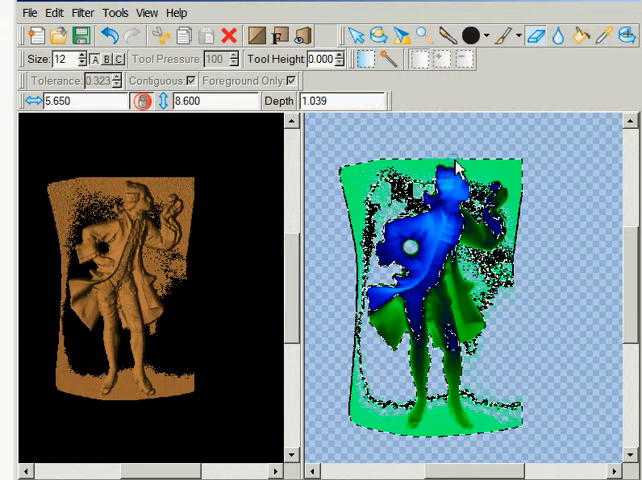
mouse_move(430, 186)
mouse_down()
mouse_move(472, 178)
mouse_move(440, 186)
mouse_move(430, 212)
mouse_move(385, 252)
mouse_up()
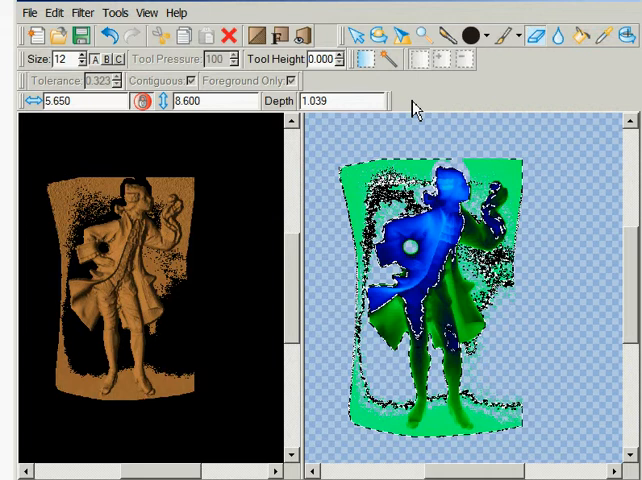
- Undo the erase near the head and select the whole figure, coat included, with the Magic Wand
click(55, 13)
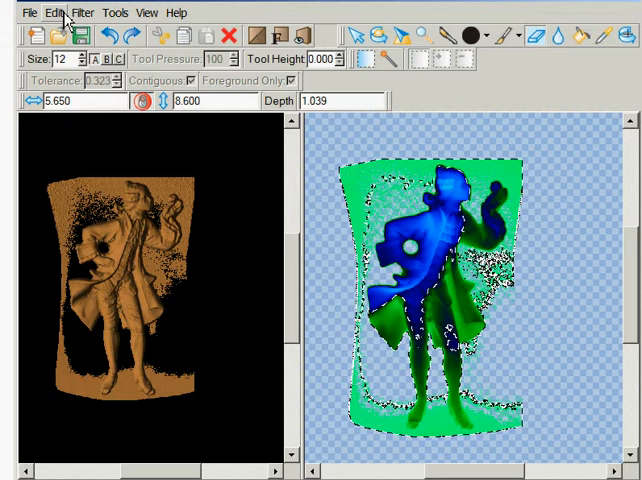
click(392, 60)
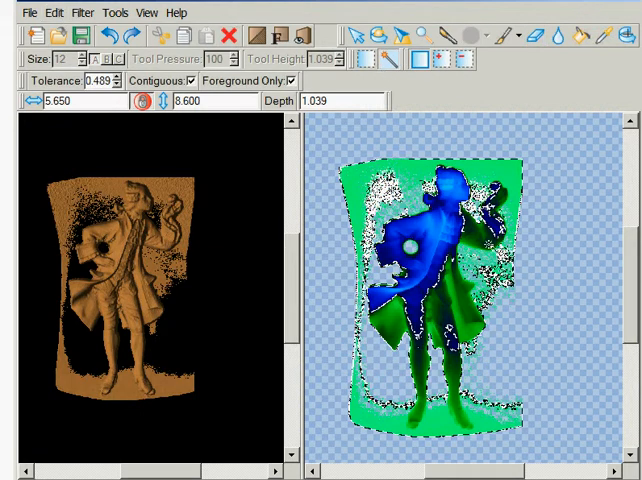
click(440, 255)
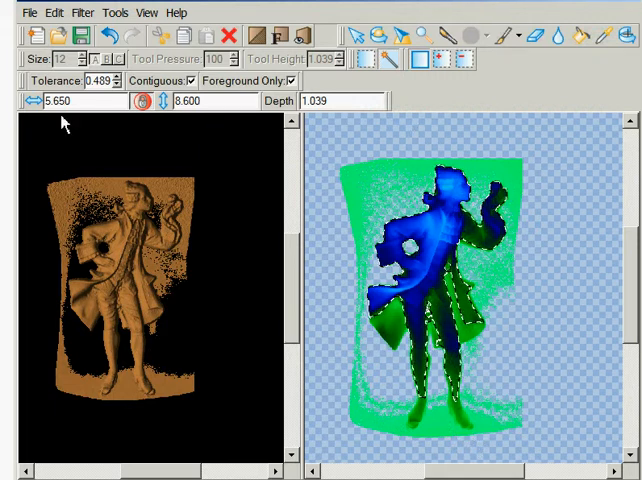
- Clear the previous figure selection so a fresh silhouette selection can be made
click(413, 243)
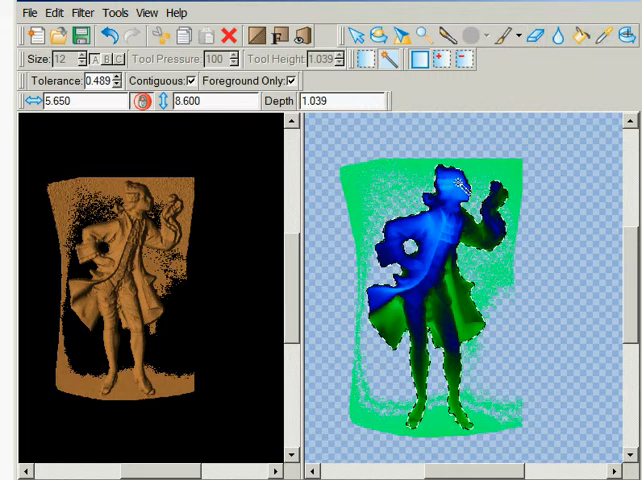
- Test-erase a spot on the head, undo it, then crop the relief to the selected figure via Edit > Crop
click(543, 42)
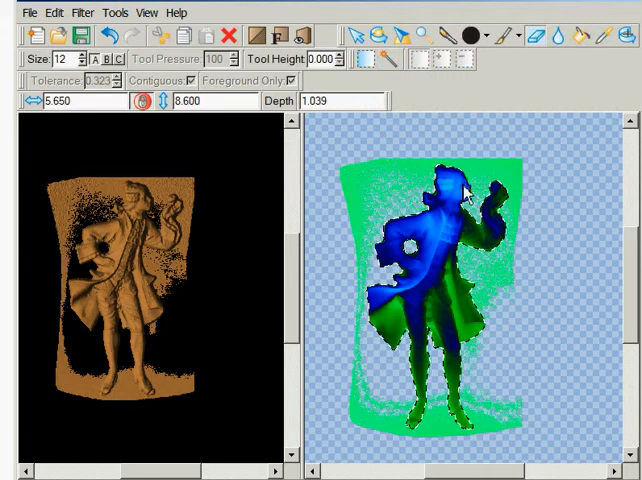
click(452, 182)
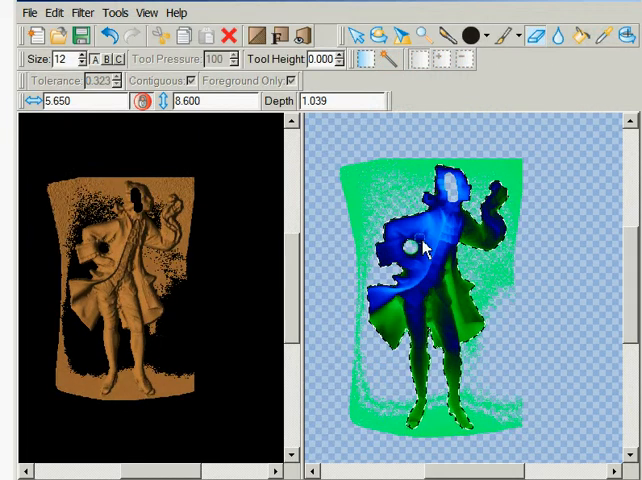
click(54, 13)
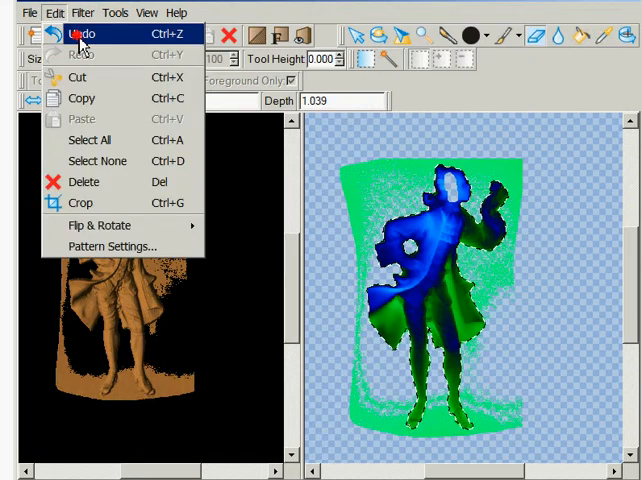
click(82, 35)
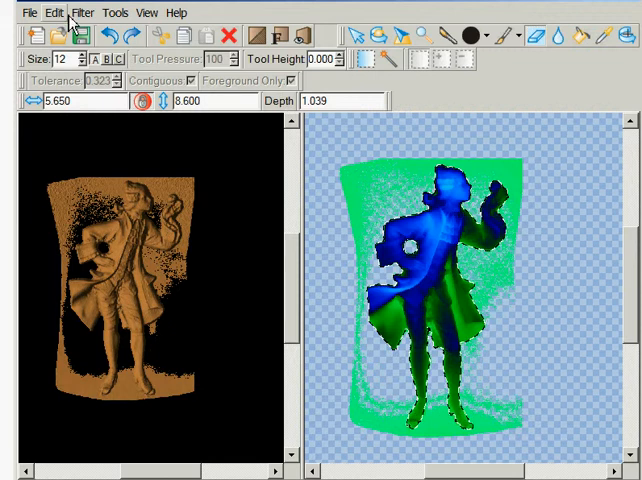
click(55, 13)
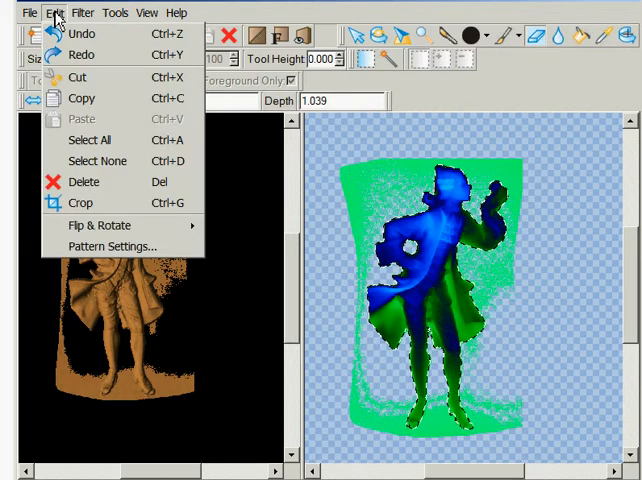
click(128, 208)
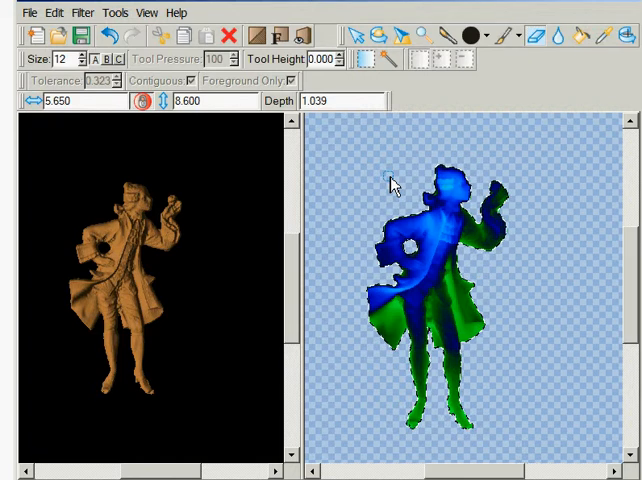
- Show the File menu's save and export options for the cropped figure
click(30, 13)
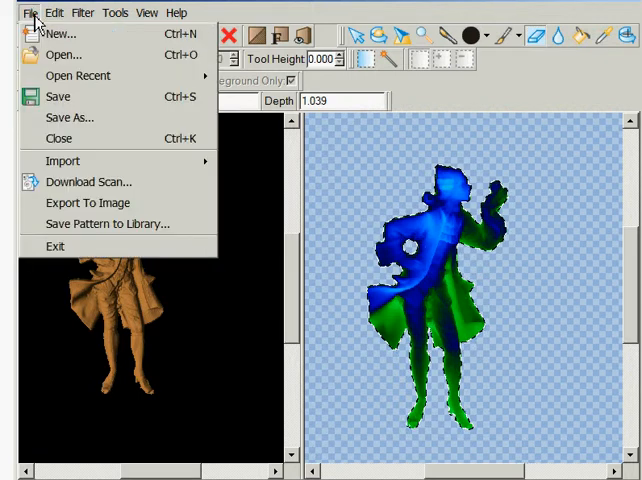